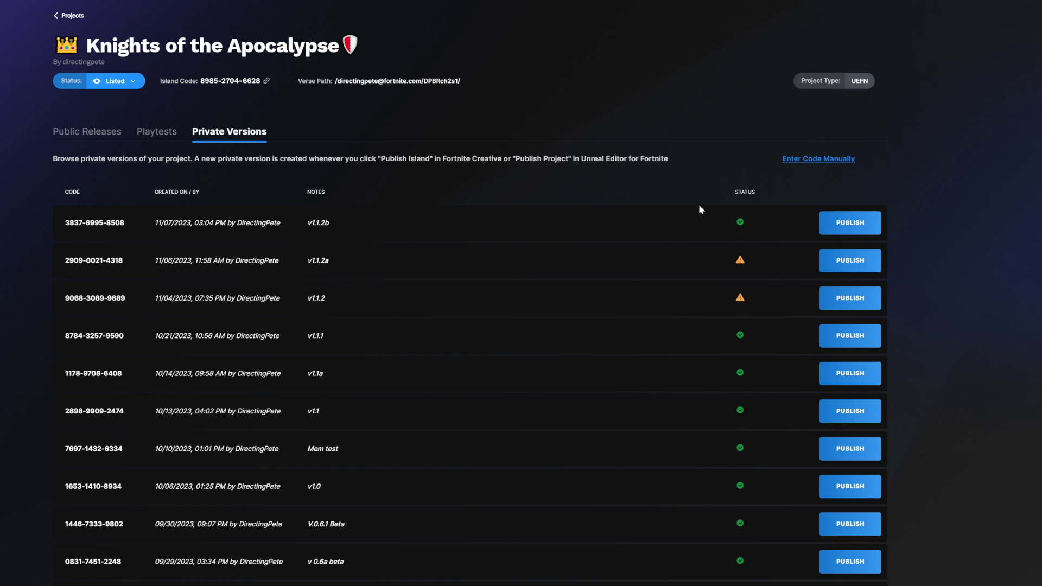
Step: From the island's Rating tab, choose to retake the IARC age-rating questionnaire
click(822, 221)
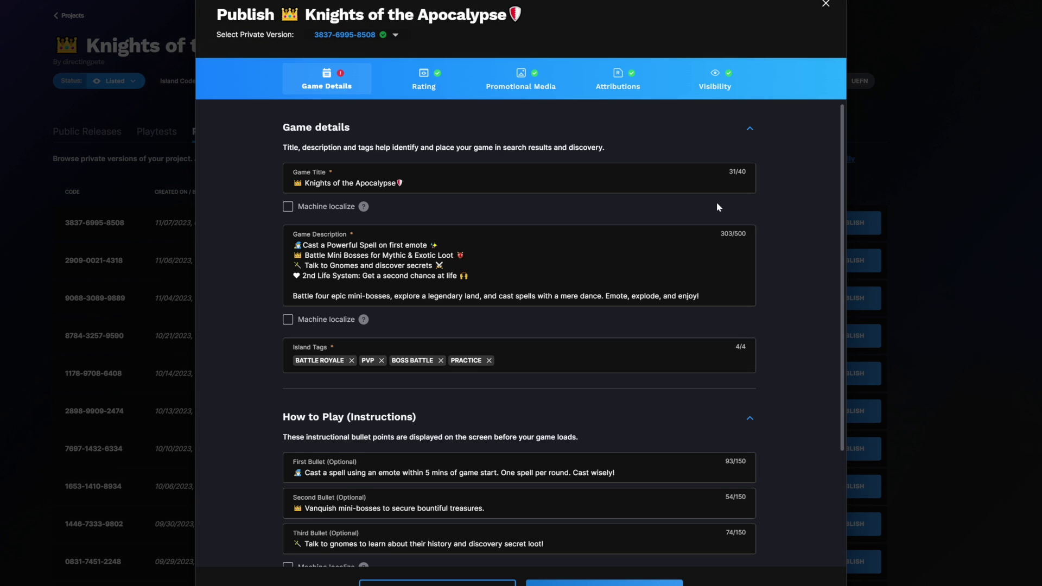
click(428, 78)
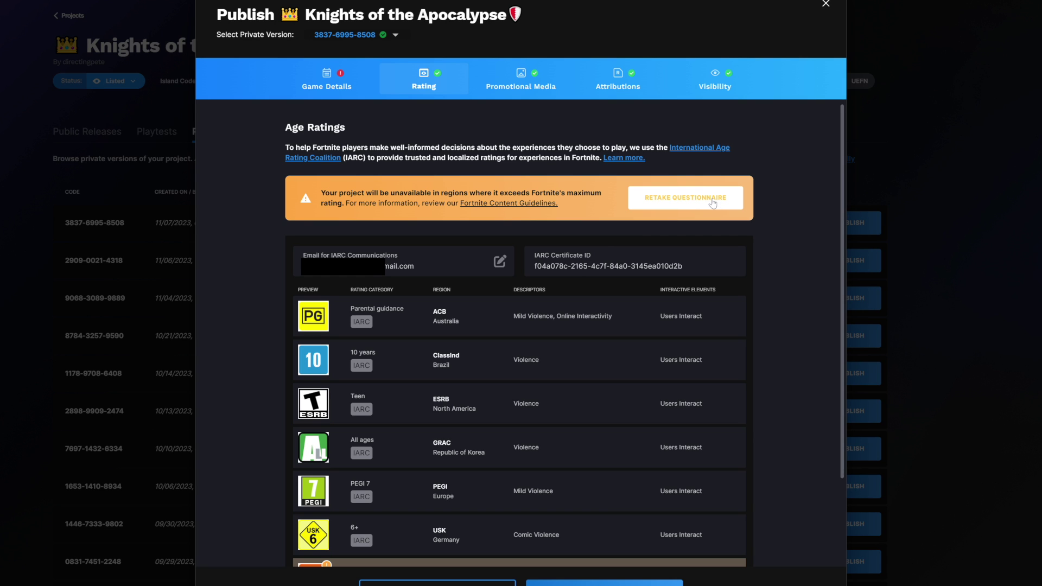
click(712, 201)
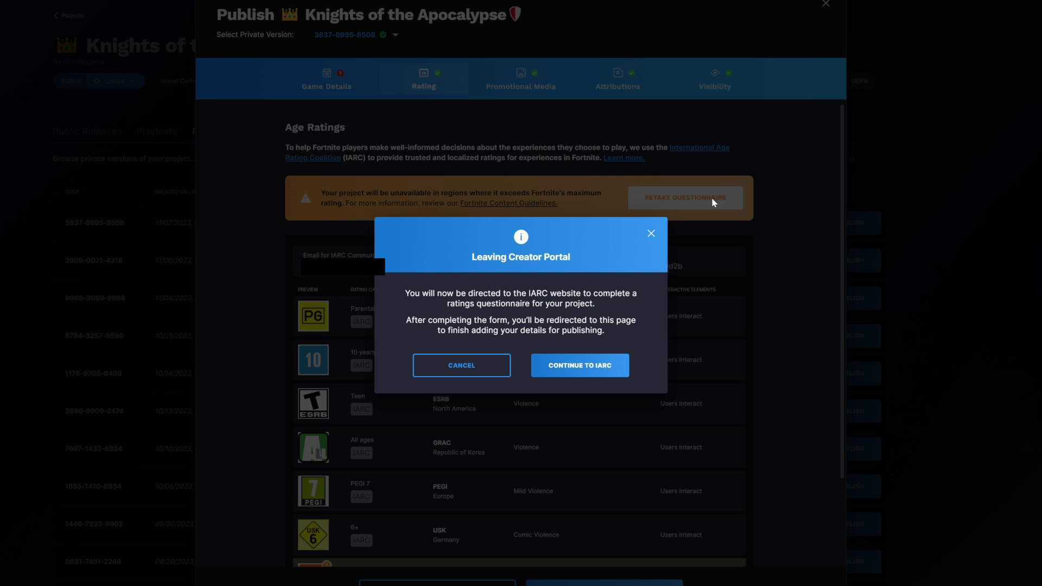
Step: Continue to the IARC site, set App Type to Game, and answer No to Violence, Blood, or Gory Images
click(572, 375)
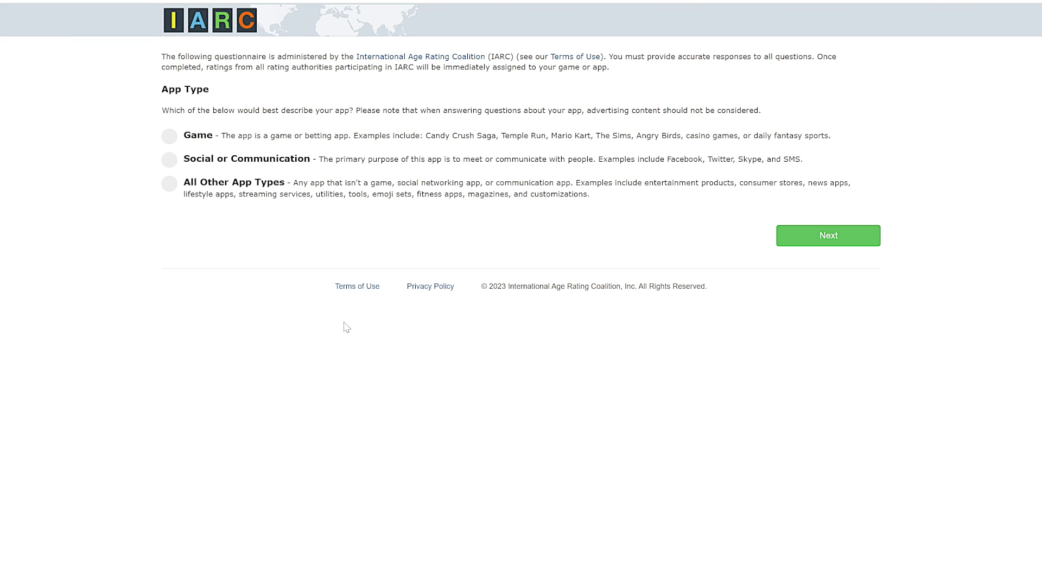
click(170, 136)
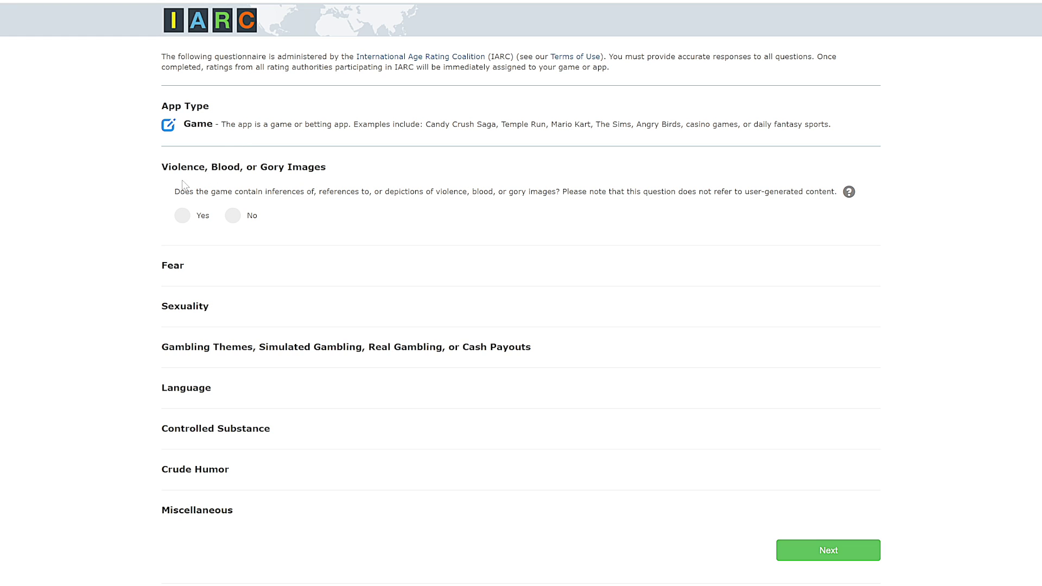
click(183, 217)
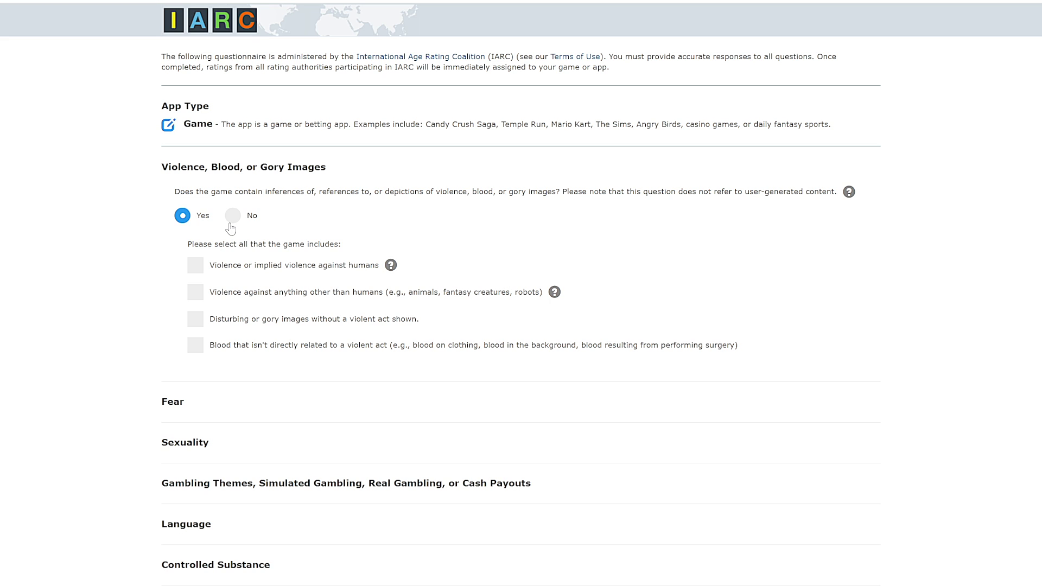
click(236, 220)
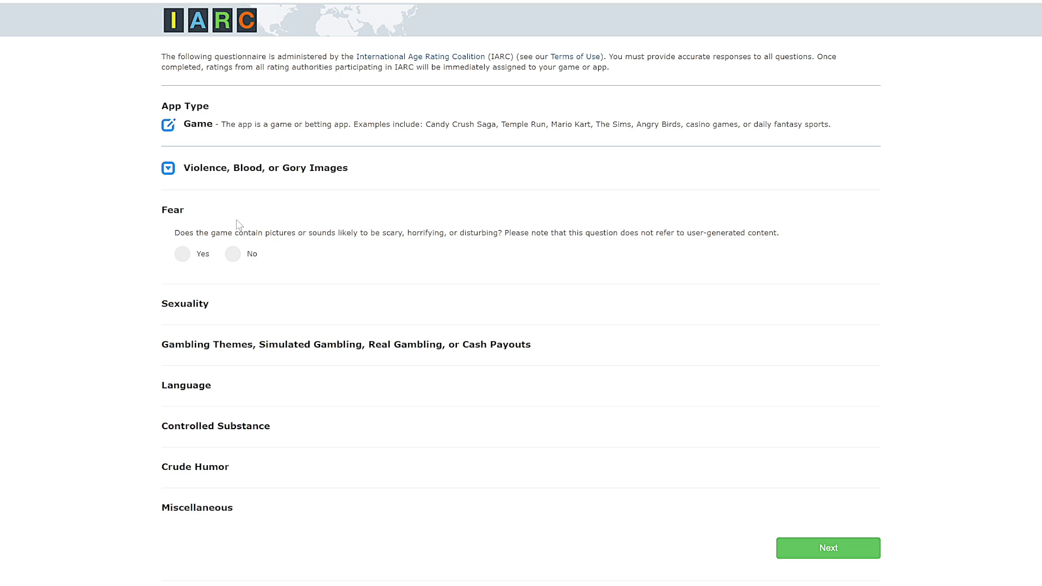
Step: Reopen the Violence question, switch it to Yes, and tick violence against humans and non-humans
click(168, 170)
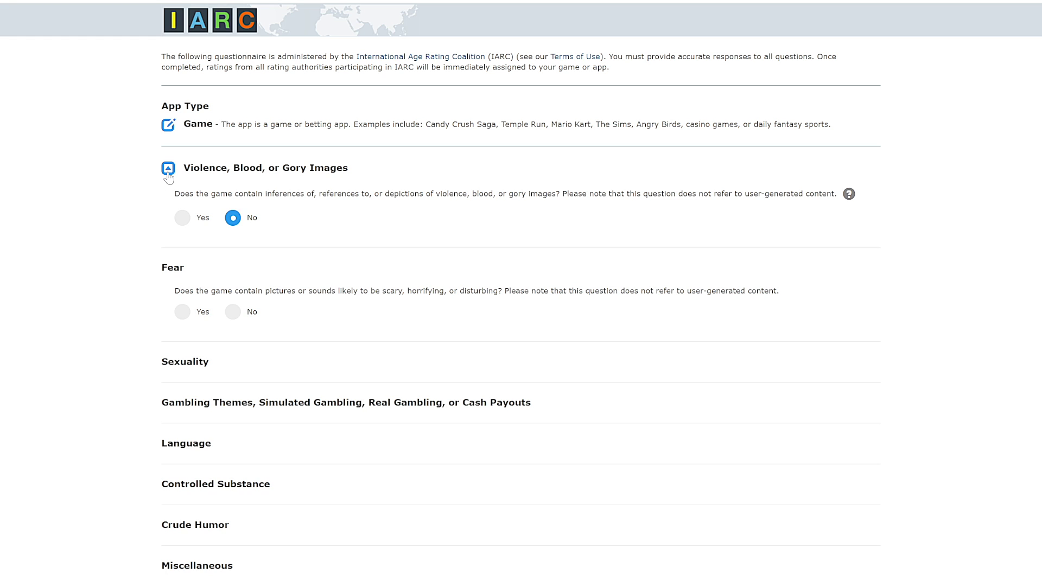
click(179, 225)
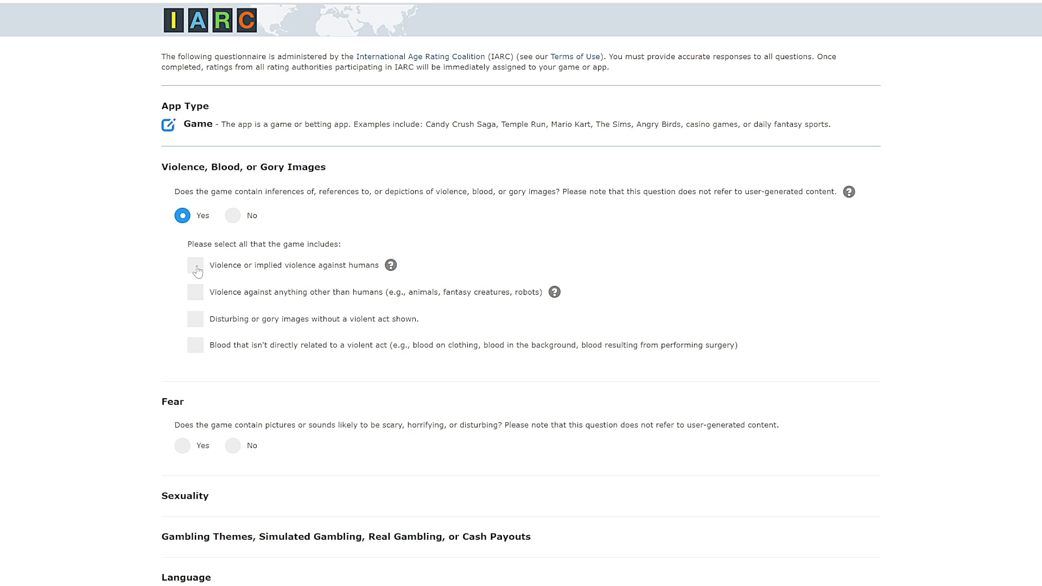
click(197, 269)
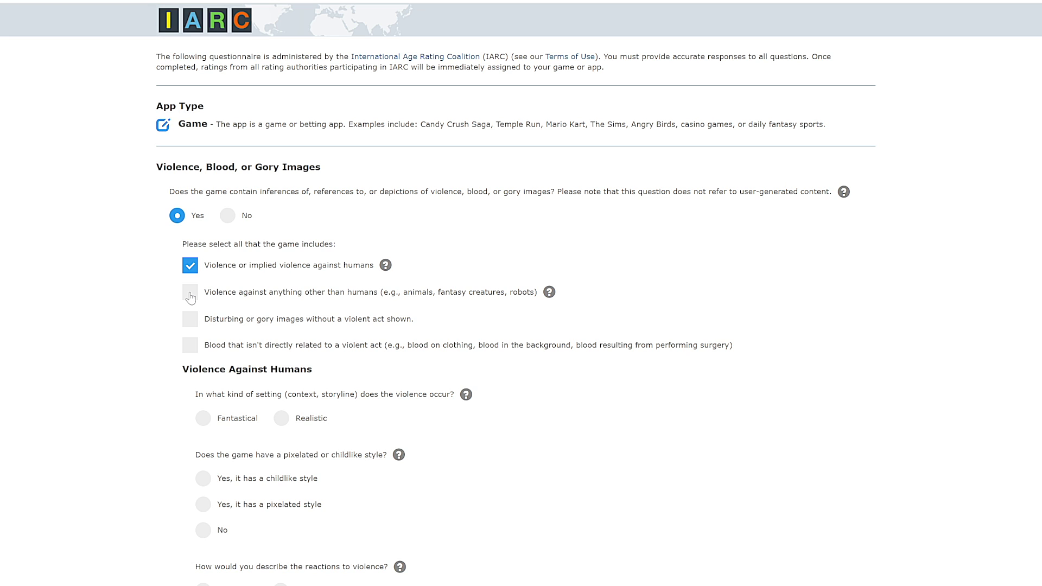
click(190, 296)
Step: Mark human violence as Fantastical, childlike in style, with Unrealistic reactions
scroll(381, 297, down, 2)
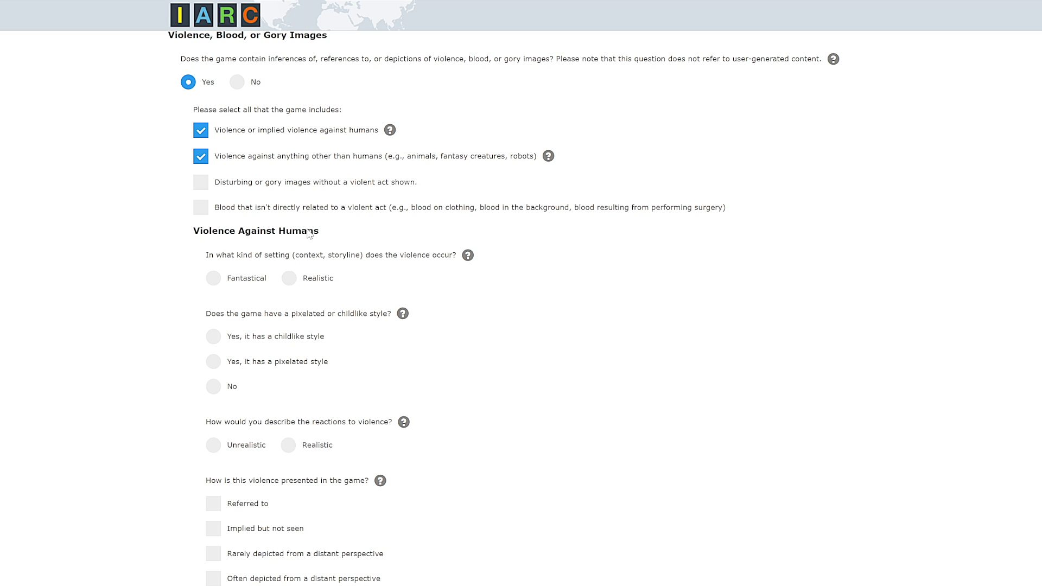
click(213, 279)
click(214, 337)
click(208, 449)
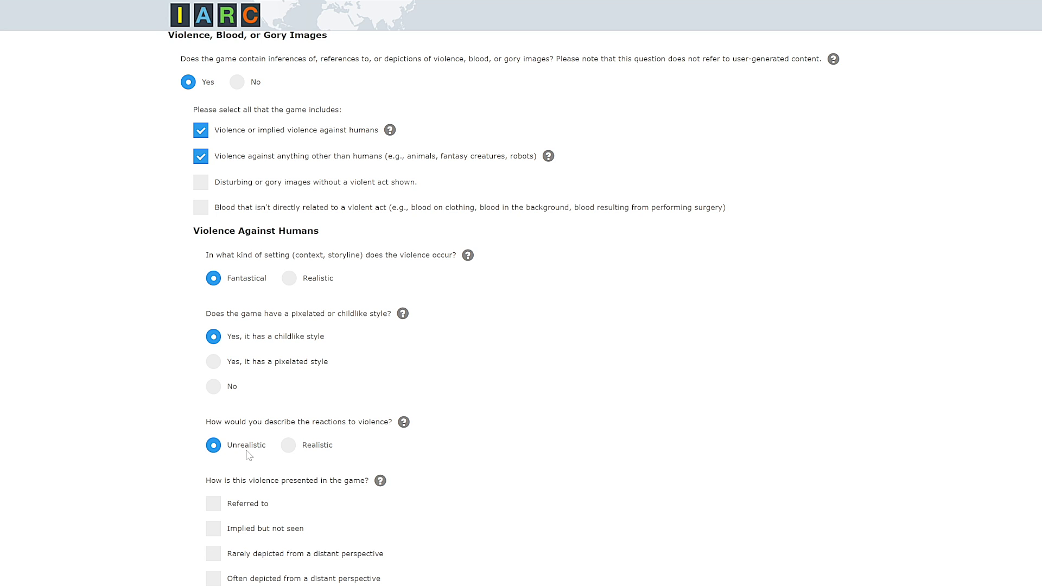
scroll(249, 454, down, 1)
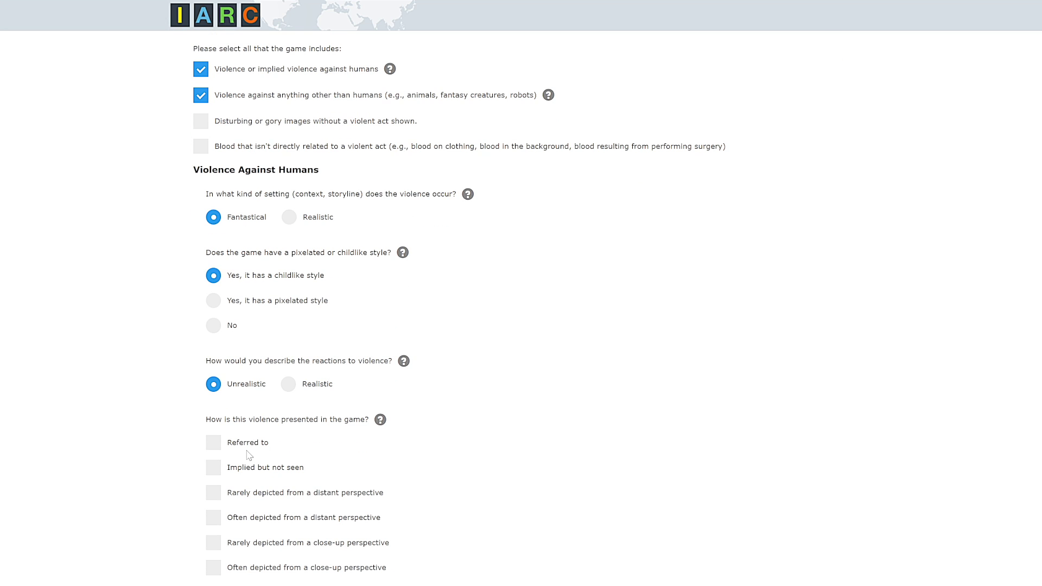
Step: Tick 'Often depicted from a close-up perspective', choose None for blood/gore and No for war setting
click(215, 569)
scroll(418, 556, down, 3)
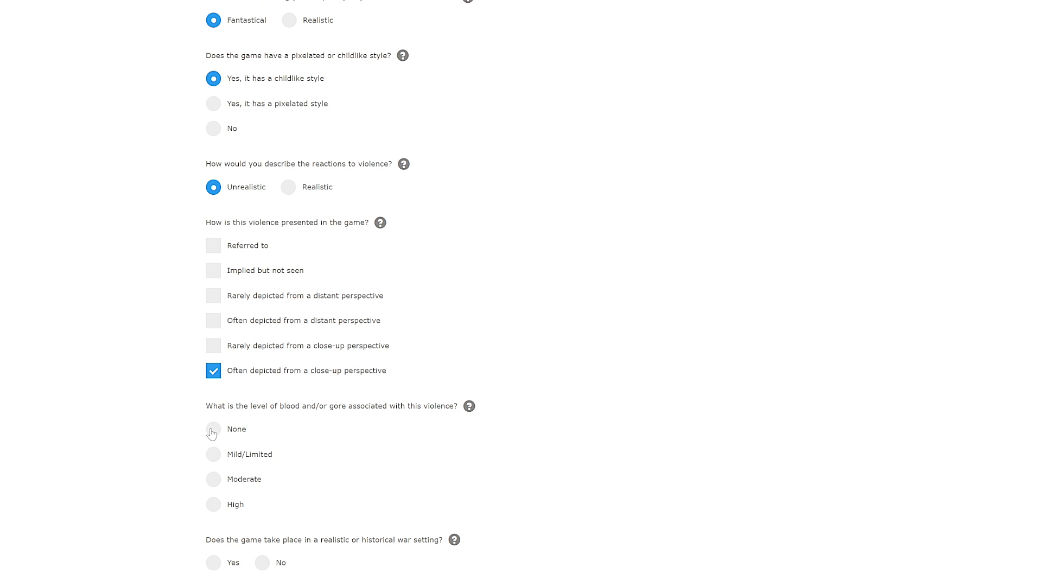
click(212, 432)
scroll(337, 459, down, 3)
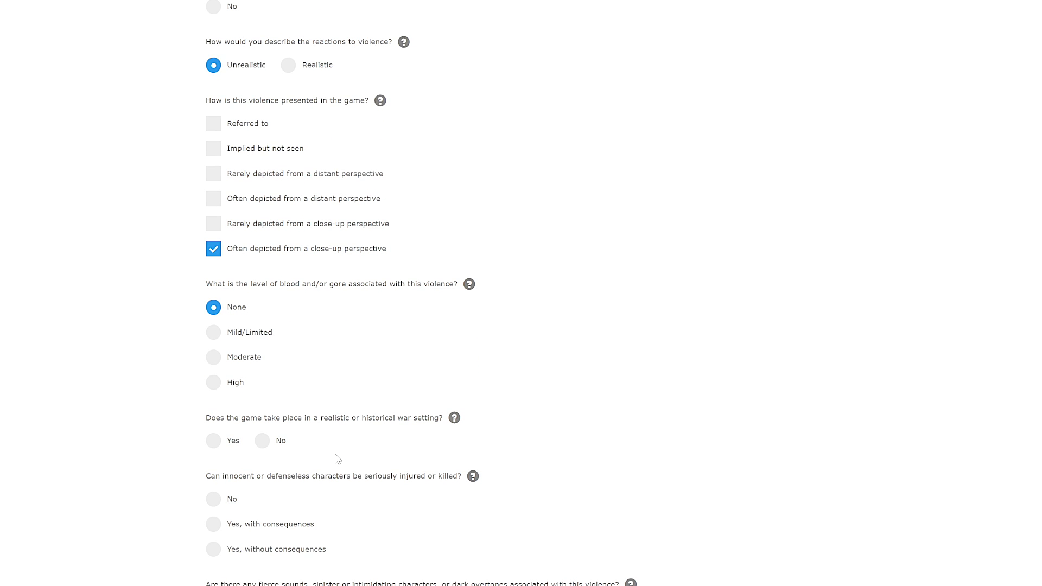
click(262, 441)
scroll(266, 446, down, 1)
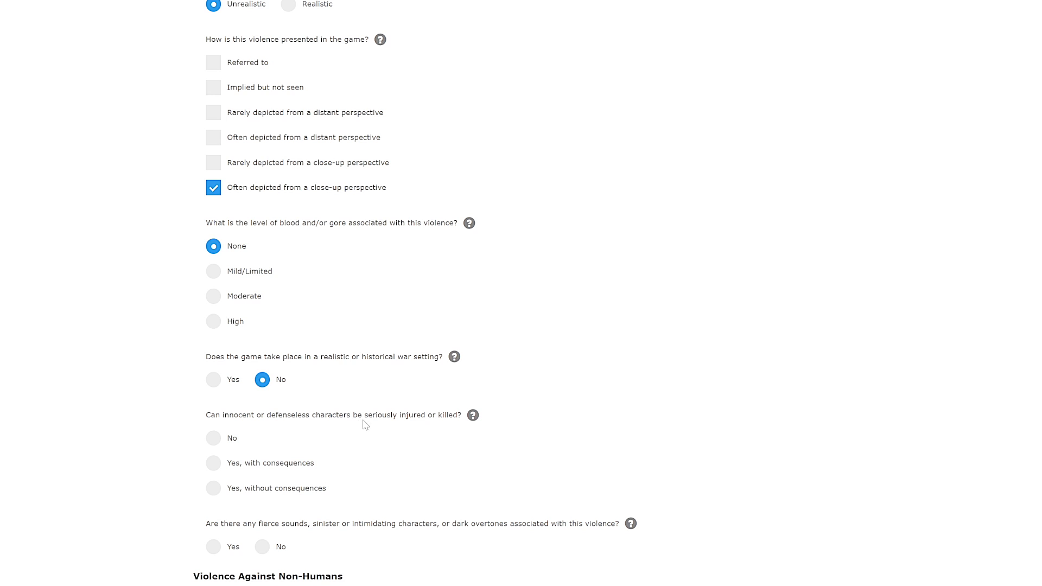
Step: Answer No to innocent or defenseless characters being seriously injured, after checking its help explanation
click(213, 439)
click(473, 415)
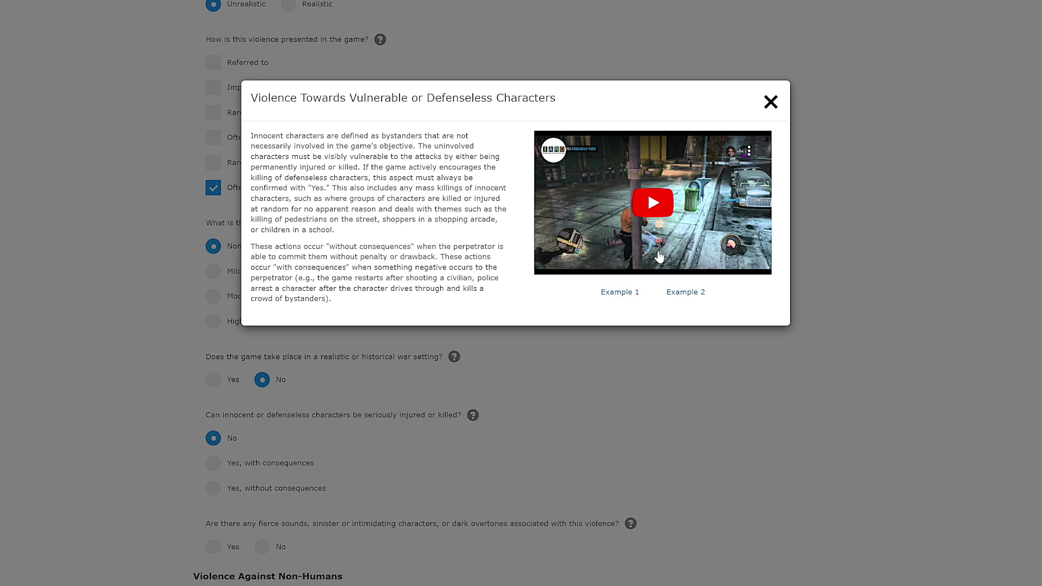
click(773, 102)
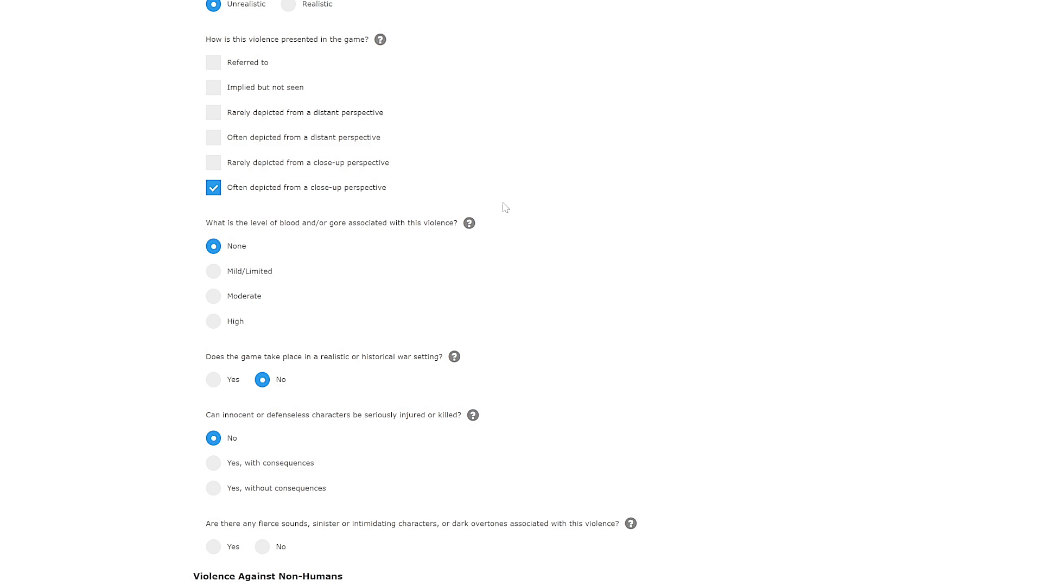
click(211, 465)
click(214, 440)
Step: Answer No to fierce sounds or dark overtones and choose Fantastical for the non-human violence setting
scroll(246, 478, up, 2)
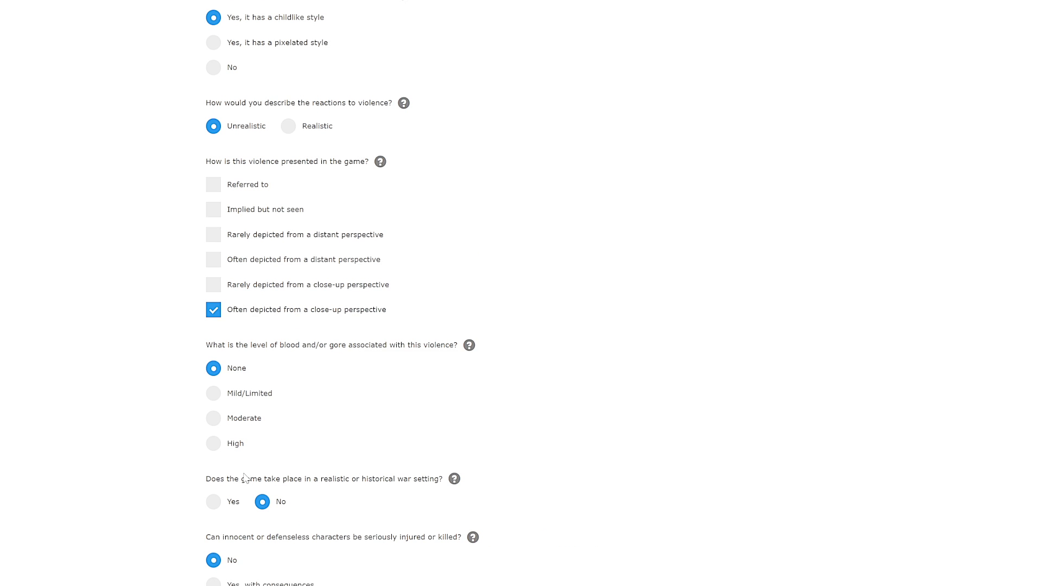
scroll(249, 479, down, 4)
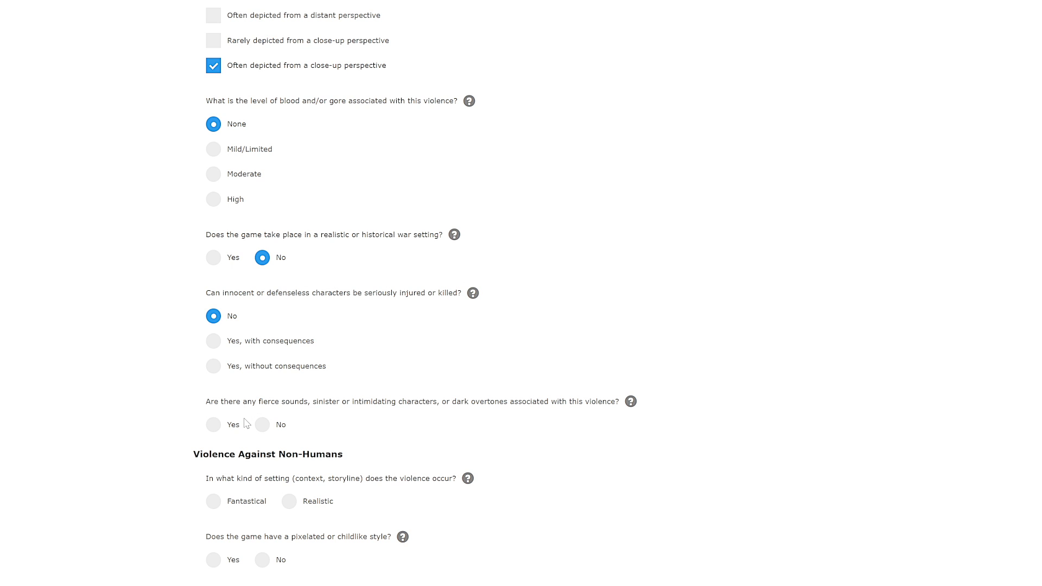
click(214, 425)
click(261, 427)
scroll(353, 416, down, 1)
click(213, 440)
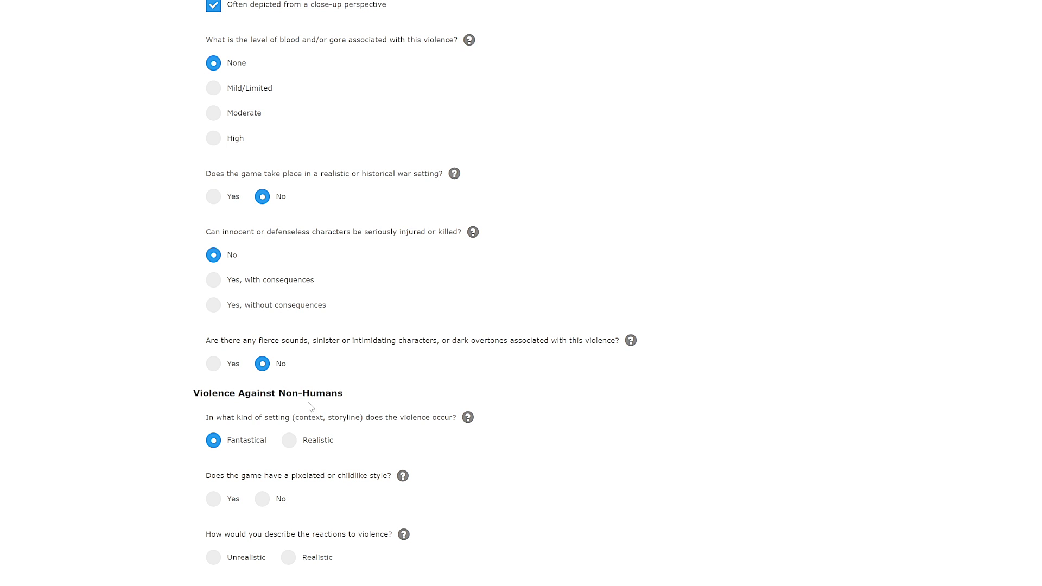
Step: Keep the non-human violence setting Fantastical and mark it as having a pixelated or childlike style
click(289, 440)
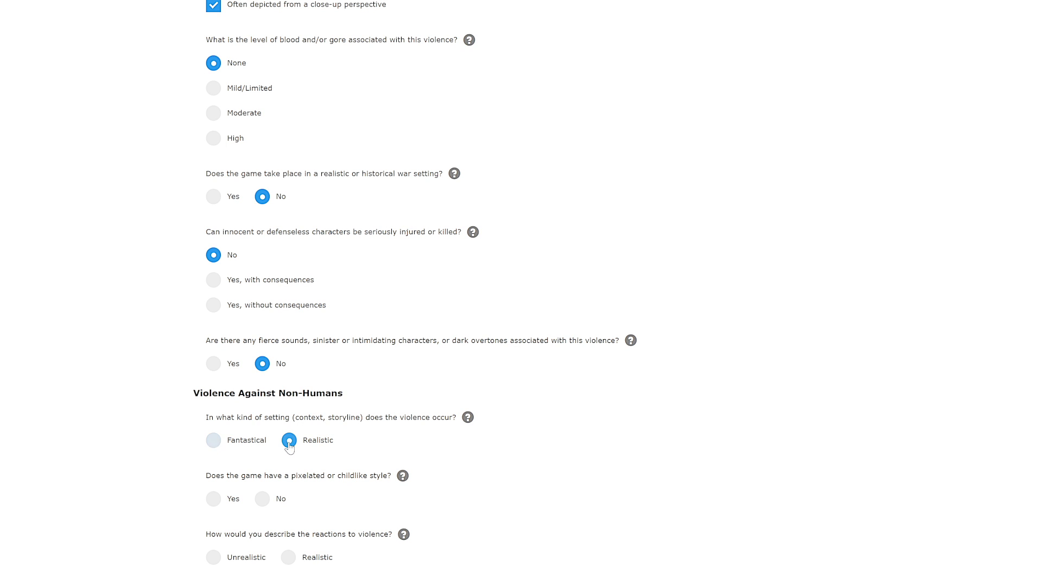
click(214, 441)
scroll(234, 452, down, 1)
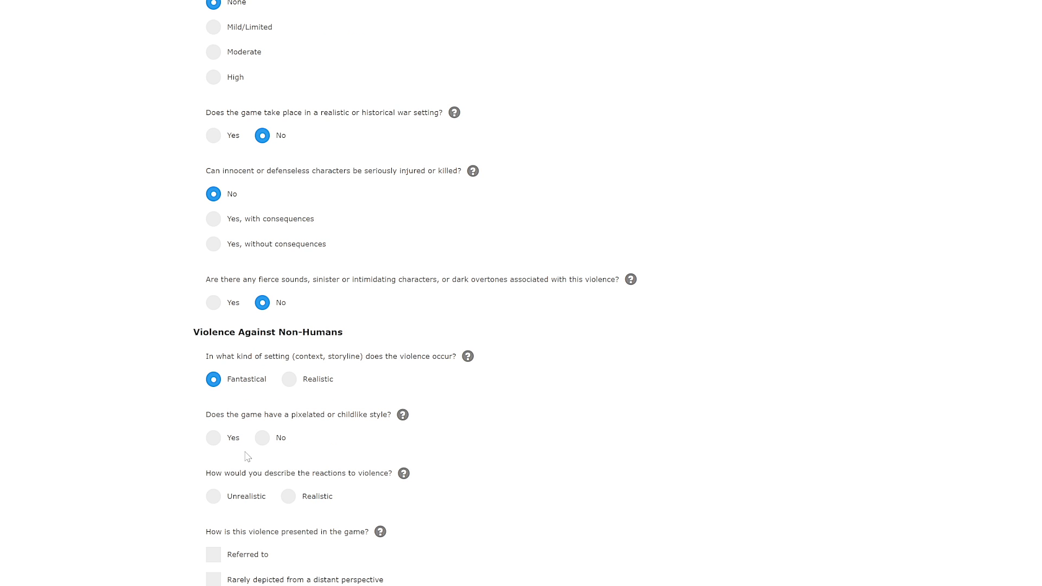
click(214, 439)
scroll(391, 357, down, 1)
drag(391, 357, 337, 358)
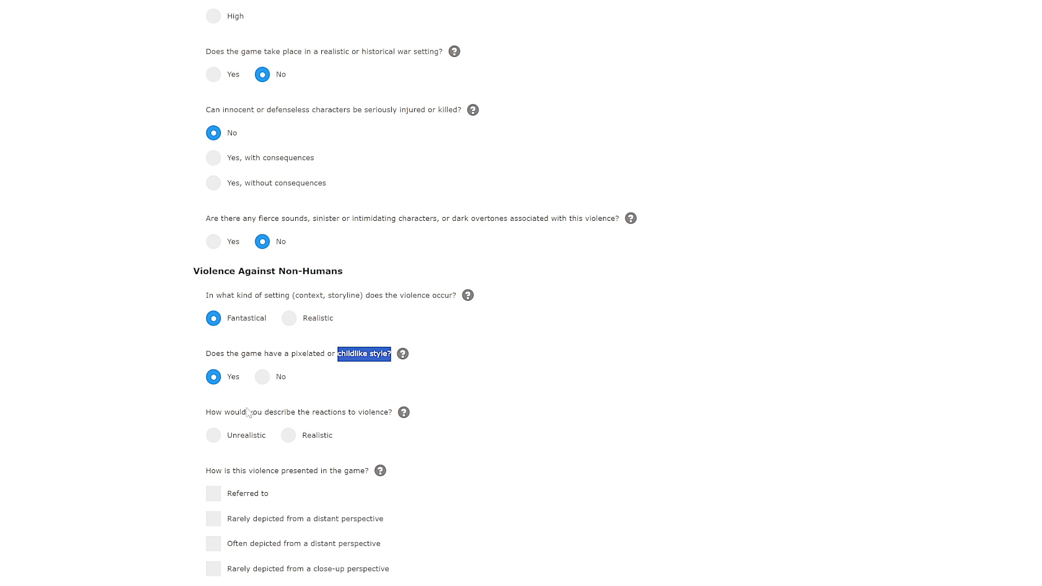
Step: Describe non-human violence reactions as Unrealistic, often shown close-up, with no blood or gore
click(227, 434)
scroll(210, 433, down, 3)
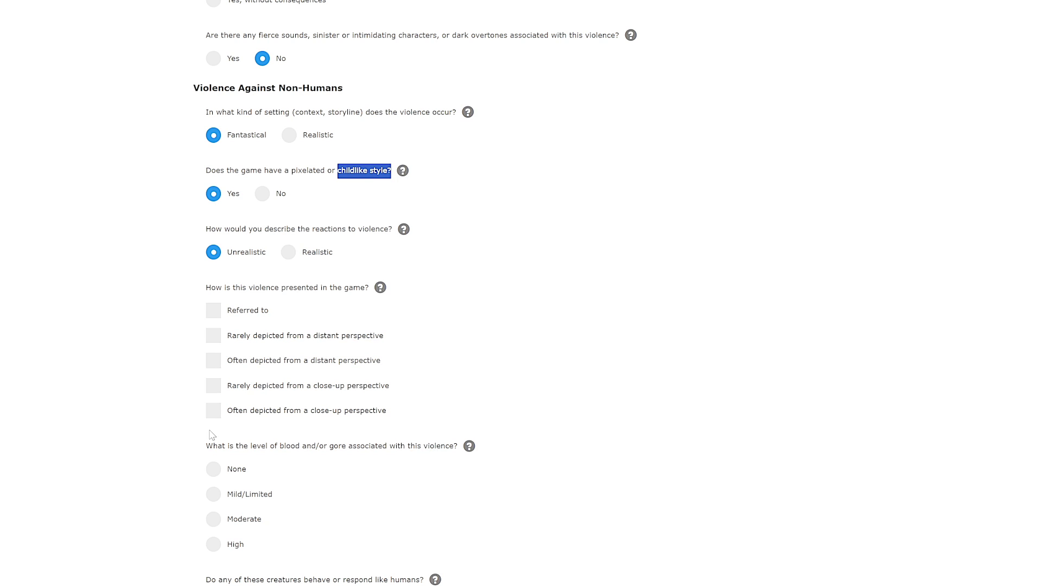
click(214, 416)
click(214, 469)
Step: Answer No to the non-human creatures behaving like humans question
scroll(311, 493, down, 1)
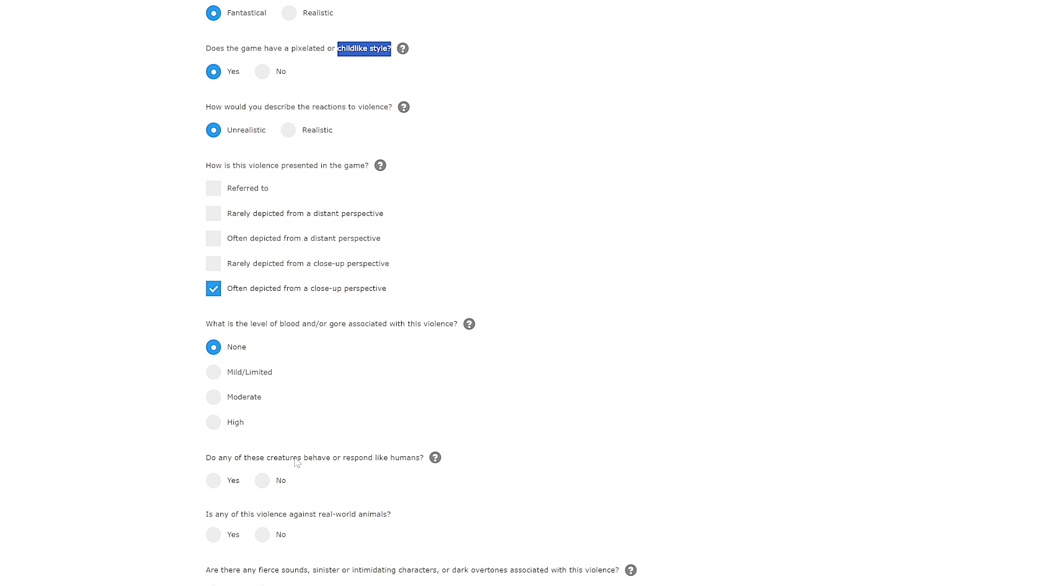
click(266, 487)
click(214, 483)
click(260, 494)
click(262, 480)
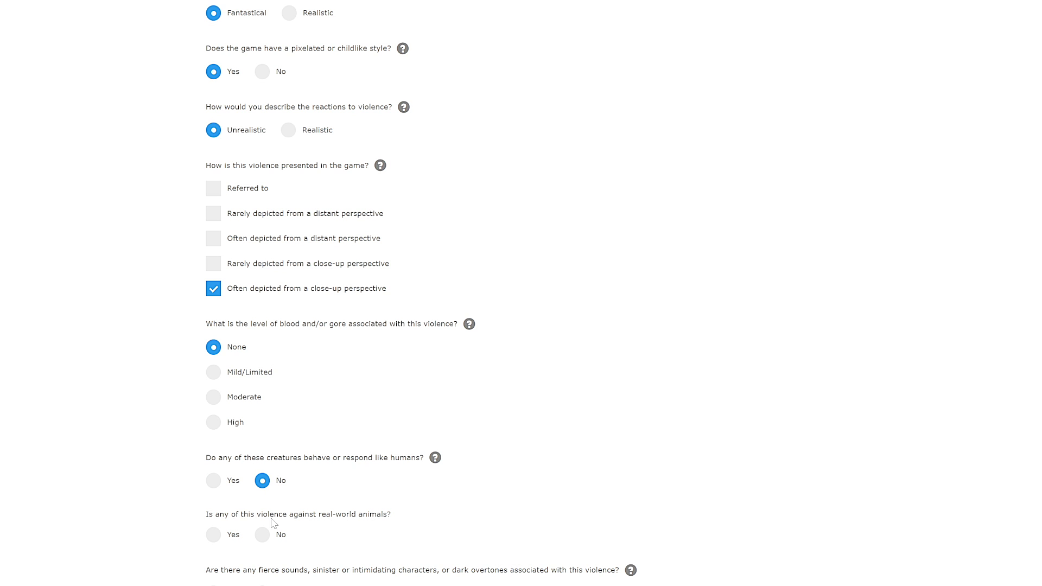
Step: Answer No to violence against real-world animals and No to fierce sounds or dark overtones
click(216, 535)
click(262, 535)
click(216, 543)
scroll(337, 526, down, 1)
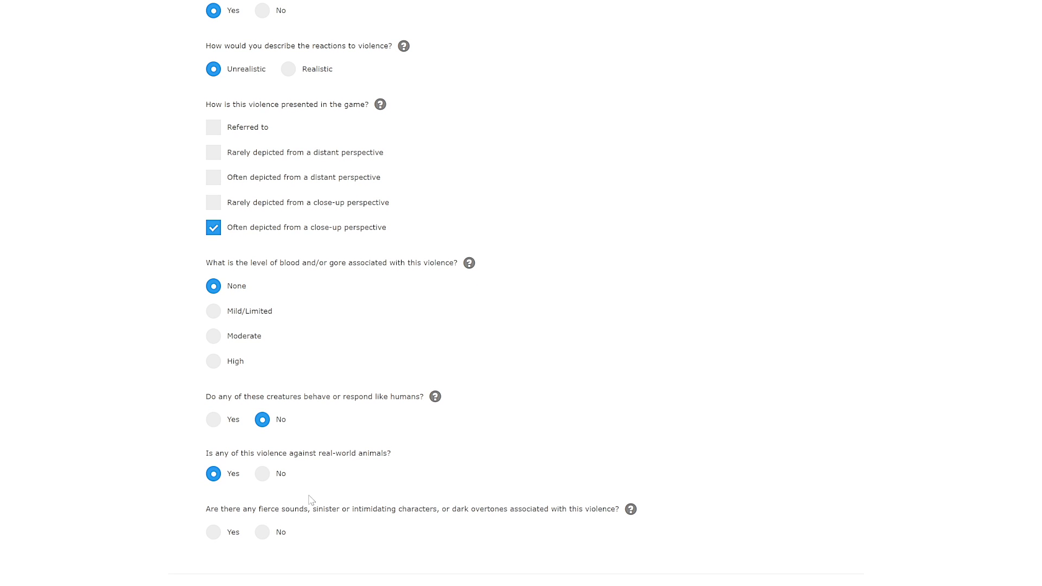
click(268, 474)
scroll(288, 491, down, 1)
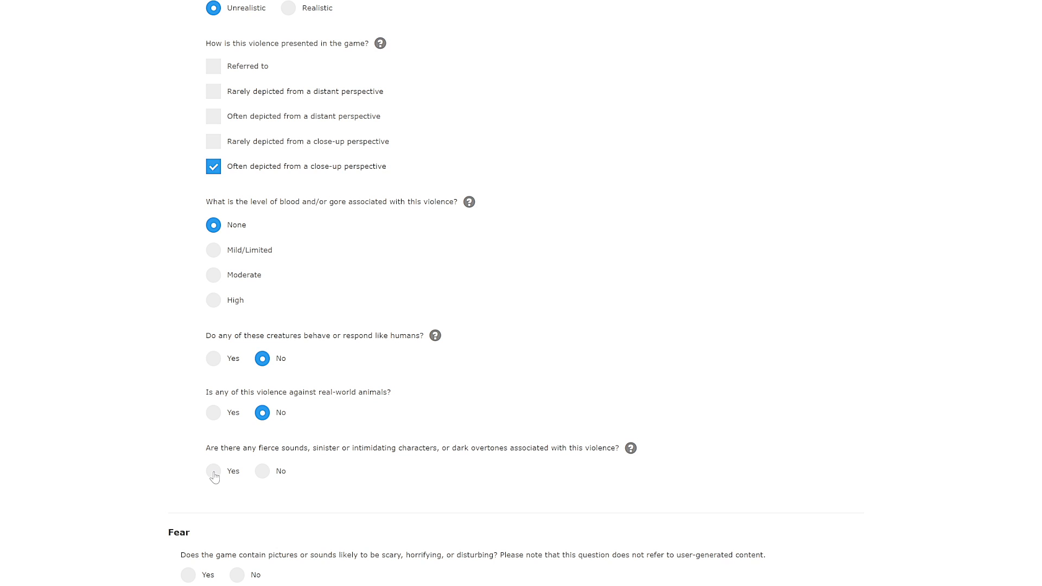
click(263, 472)
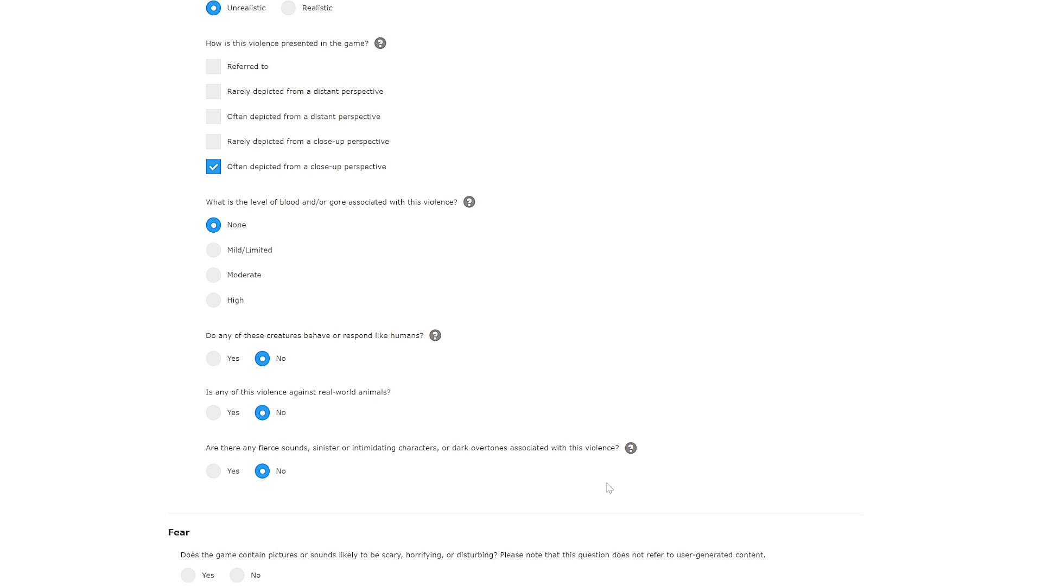
scroll(503, 485, down, 3)
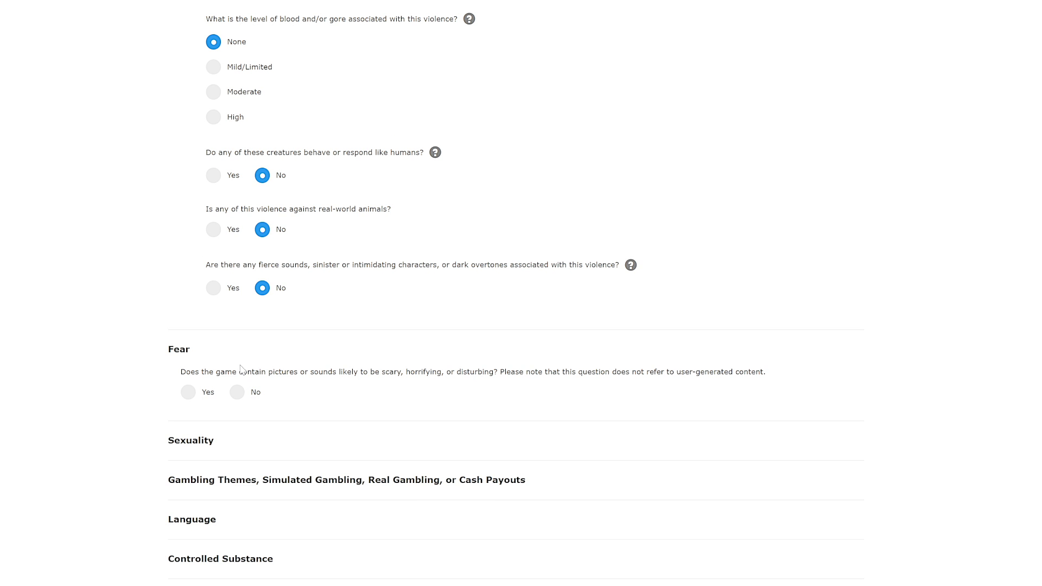
Step: Answer Yes under Fear, tick Scary elements, and choose how often they occur
click(189, 392)
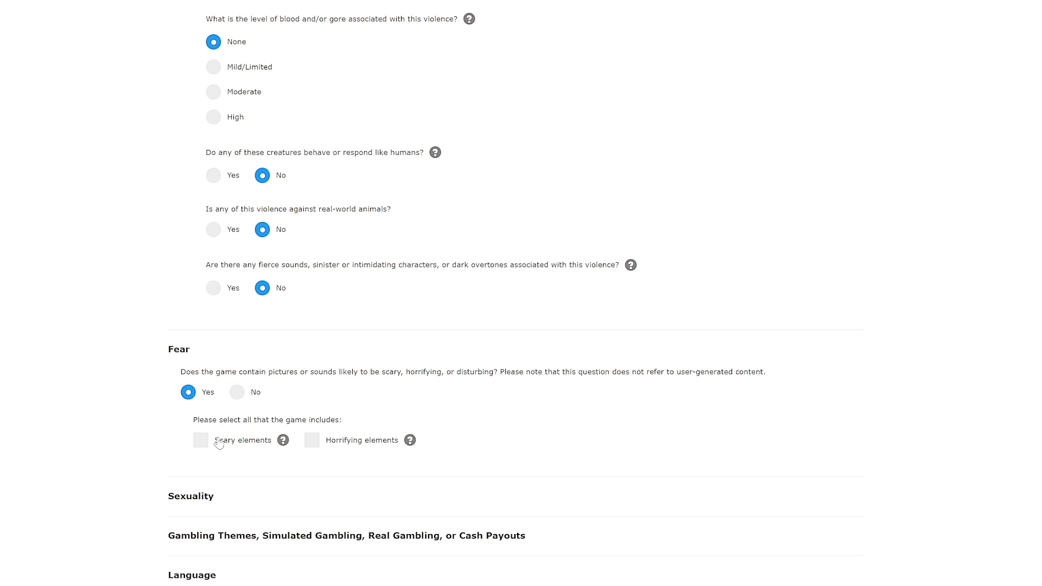
click(201, 440)
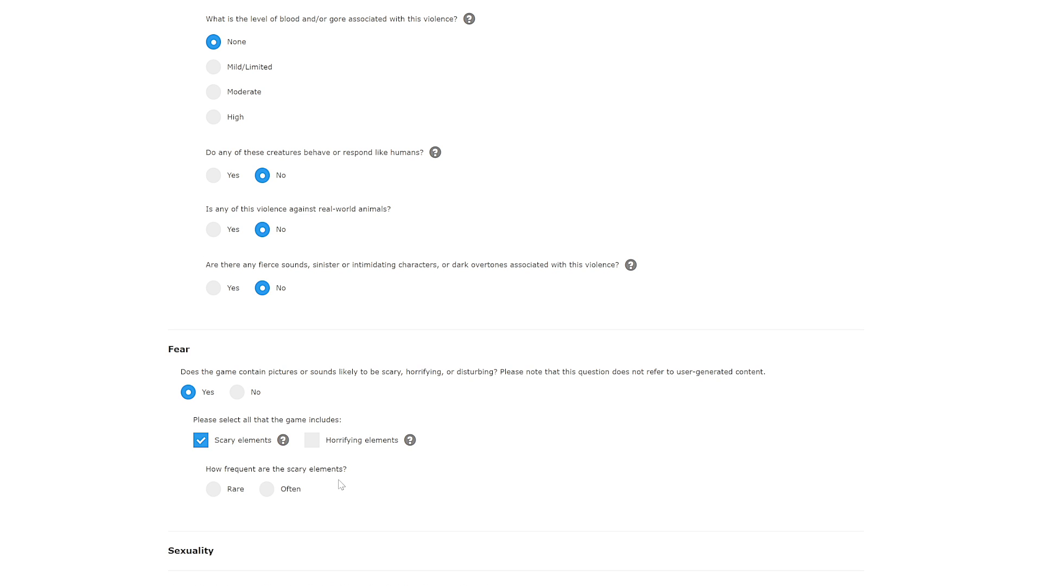
click(265, 489)
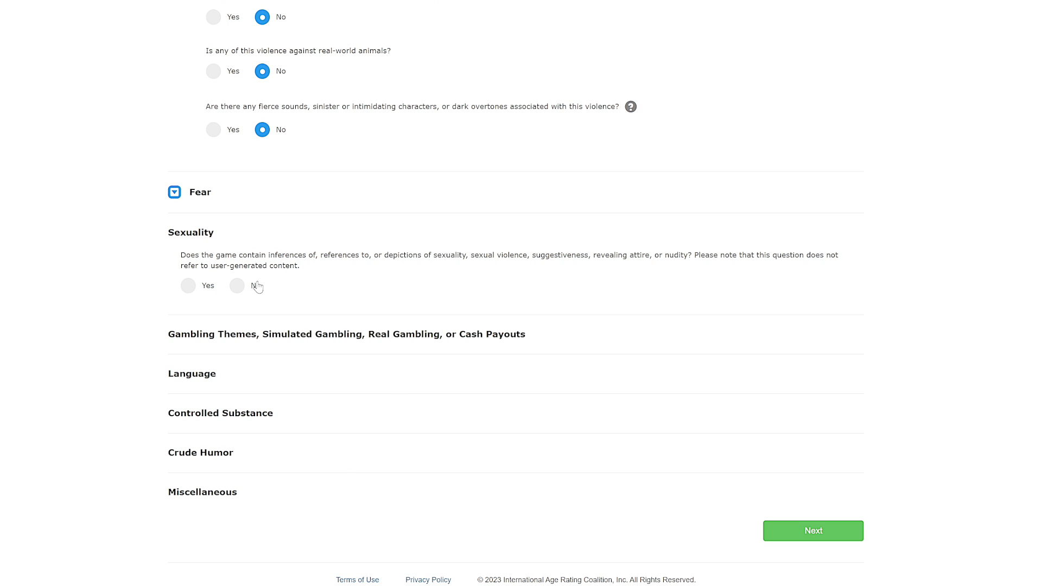
Step: Answer No to the Sexuality, Gambling, Language, Controlled Substance and Crude Humor questions
click(238, 286)
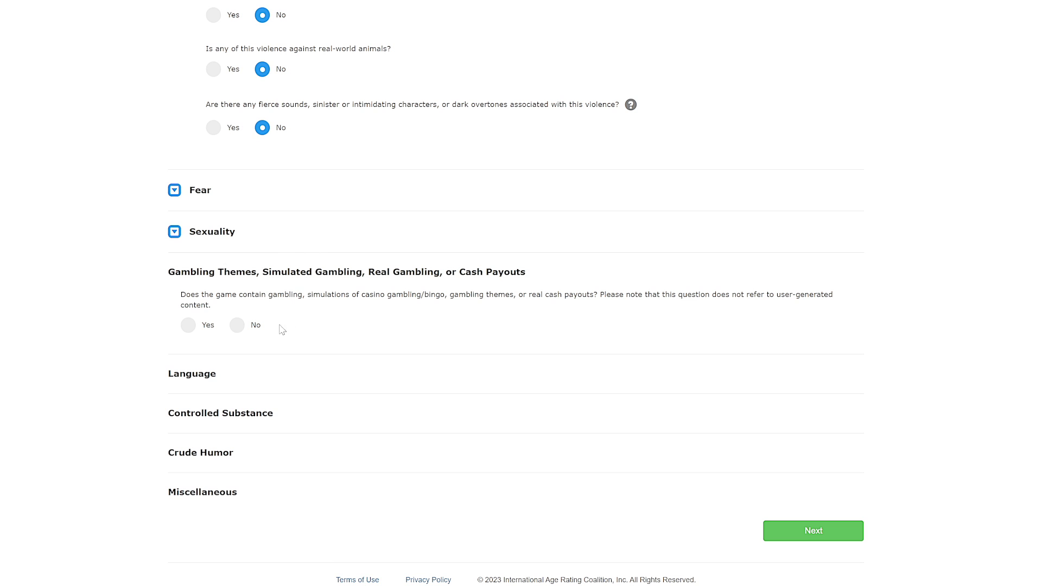
click(235, 325)
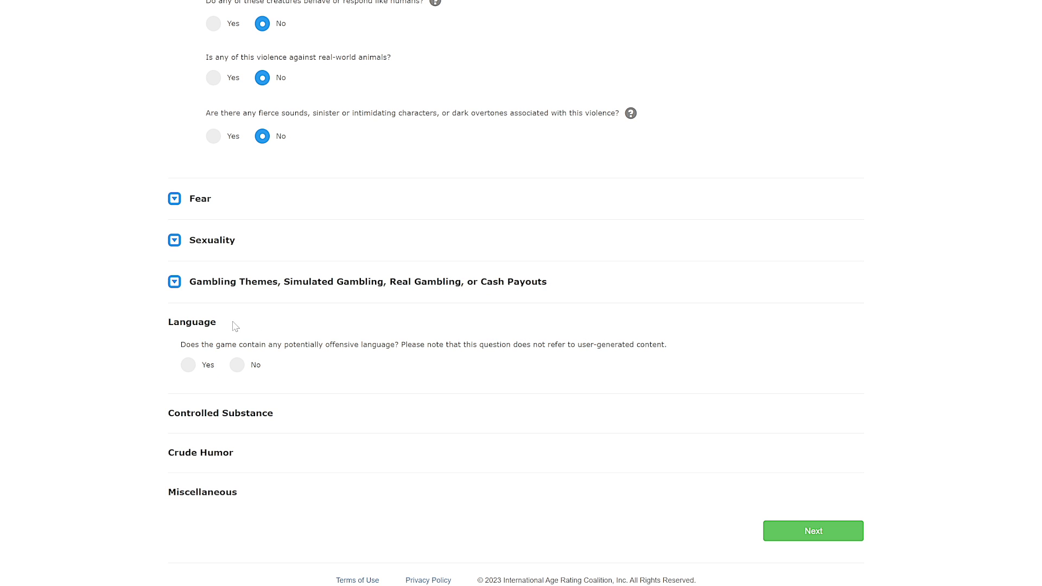
click(238, 365)
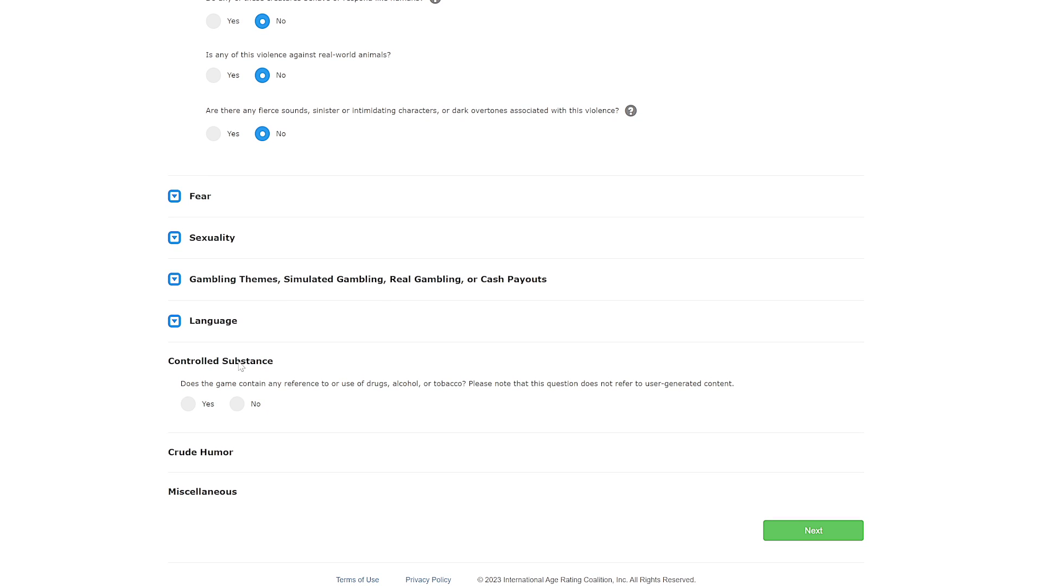
click(237, 408)
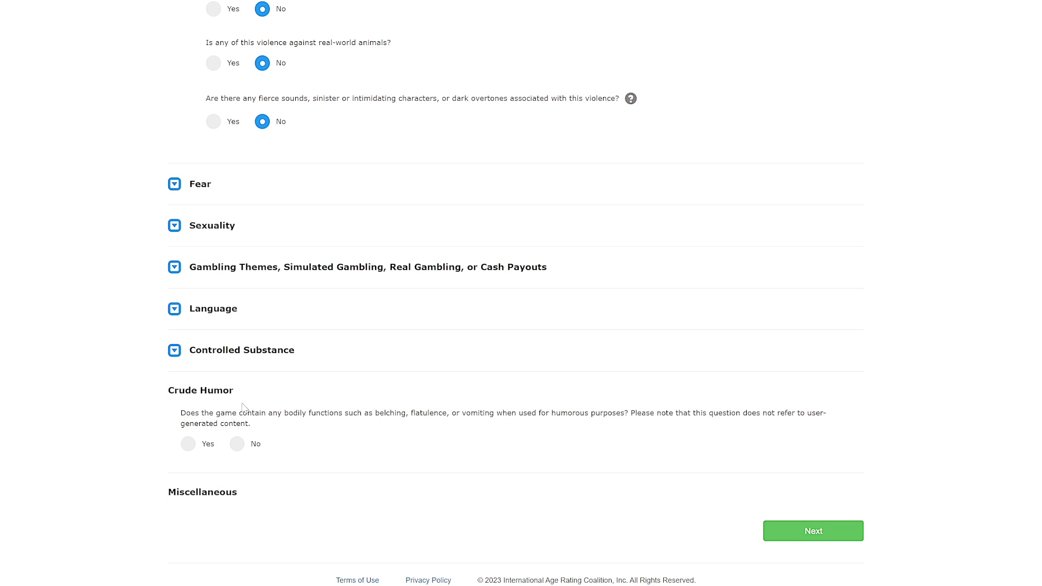
click(239, 448)
scroll(242, 452, down, 5)
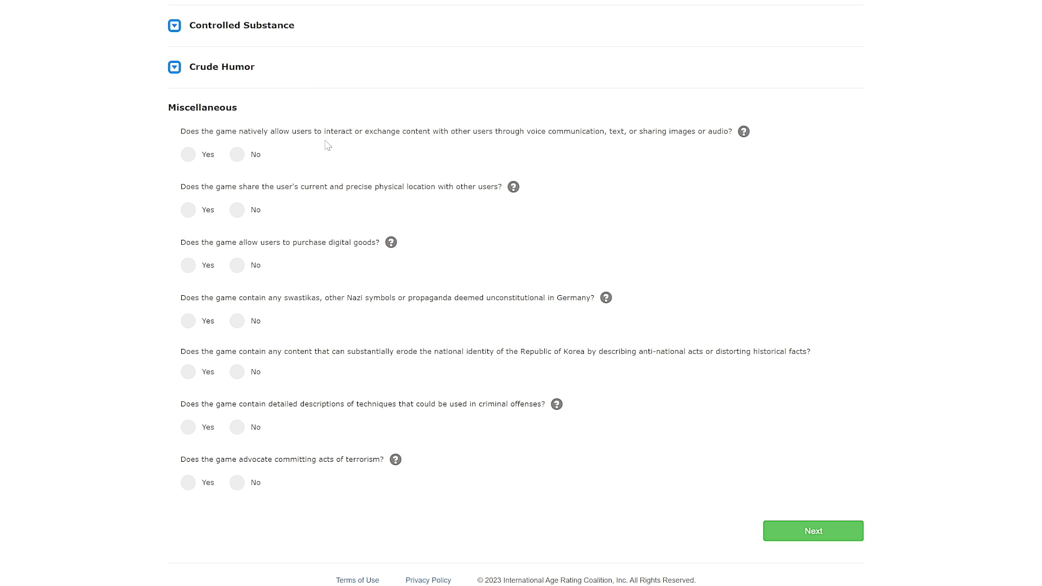
Step: Answer Yes to whether users can interact and share content
click(189, 156)
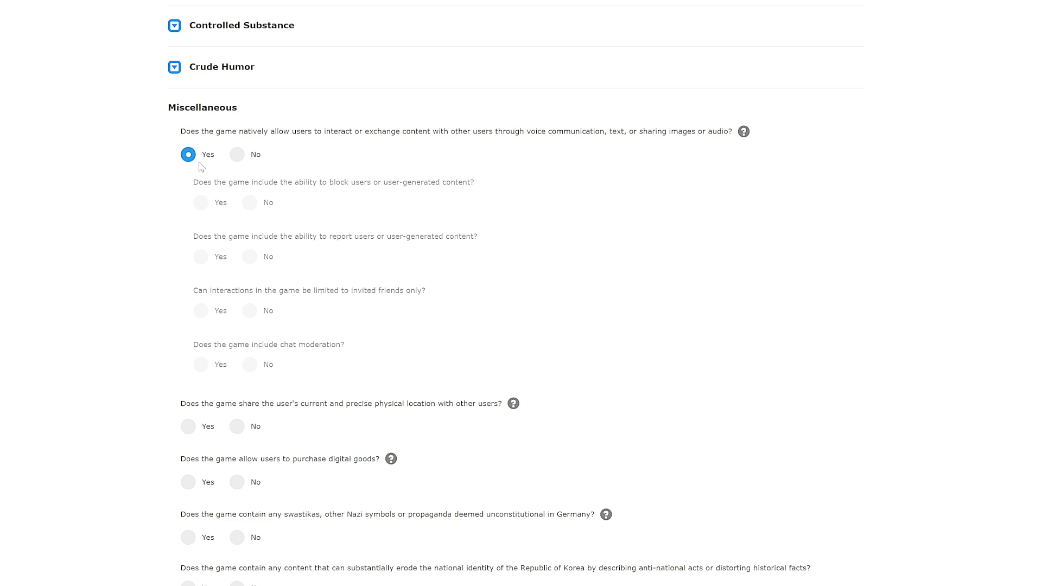
click(201, 209)
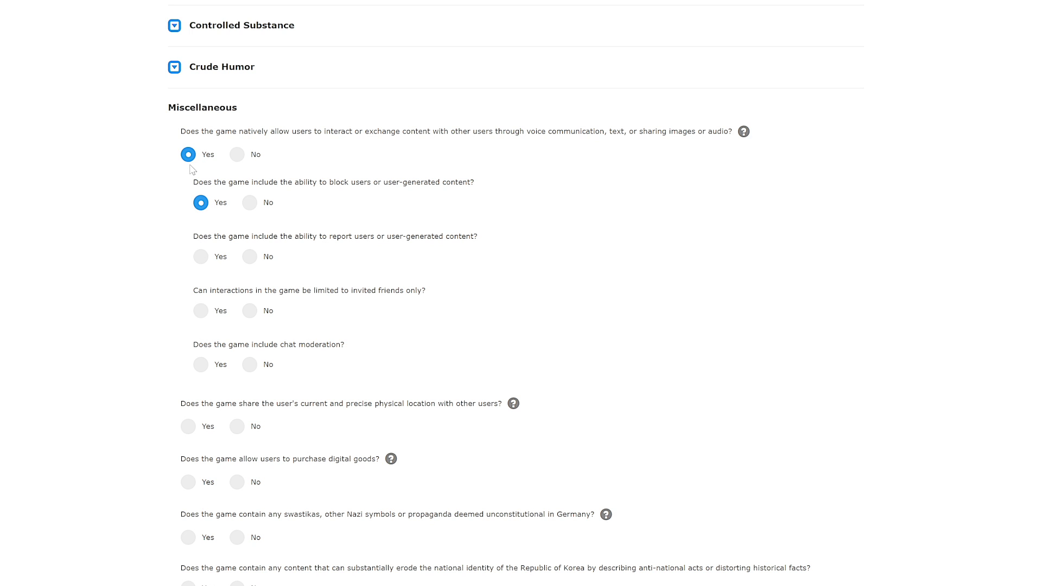
click(237, 155)
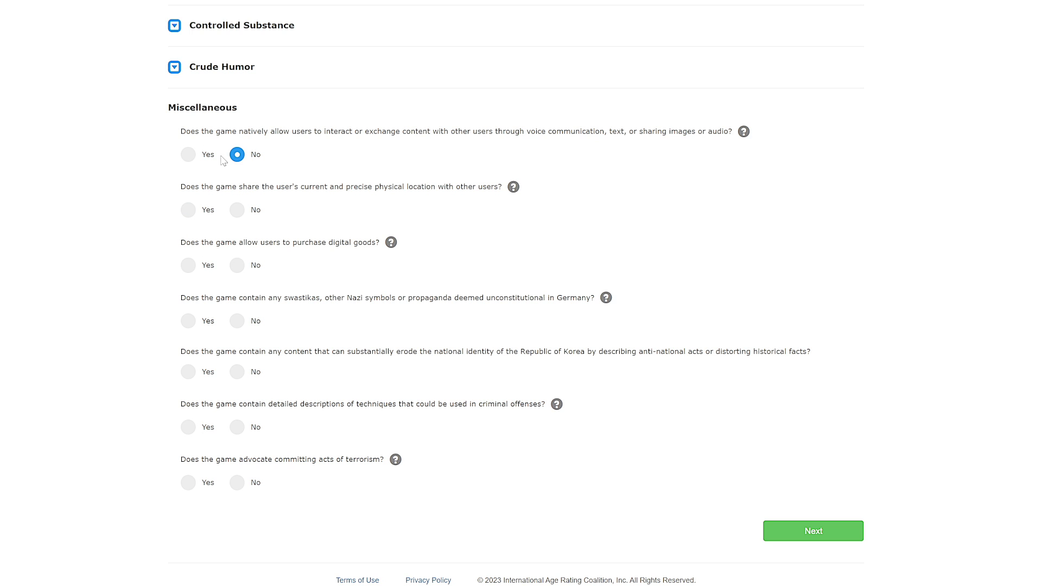
click(188, 155)
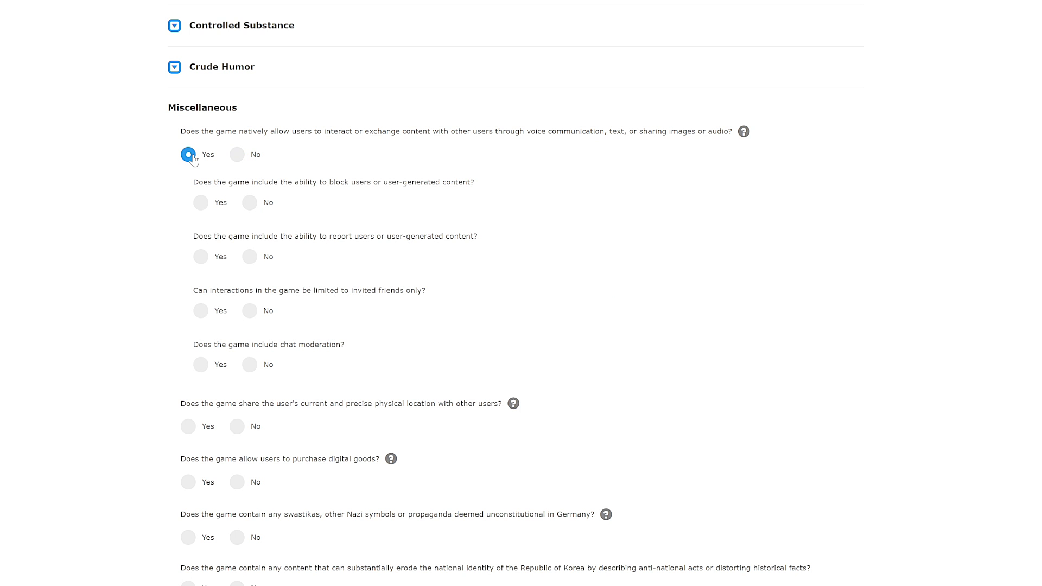
Step: Answer Yes to blocking, reporting, invited-friends-only interactions and chat moderation
click(201, 204)
click(200, 257)
click(201, 311)
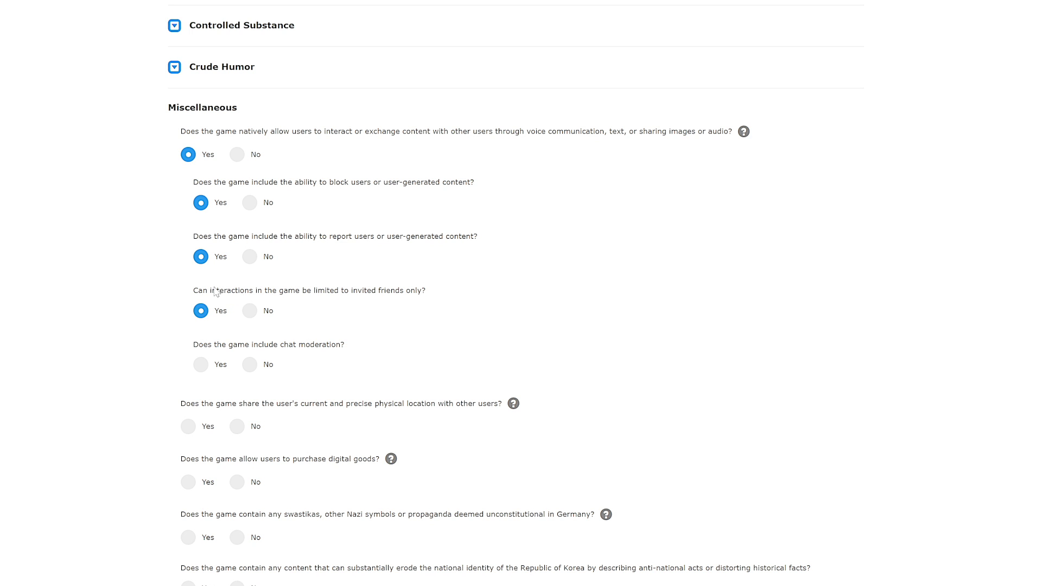
click(201, 365)
Step: Answer No to sharing the user's physical location and purchasing digital goods
scroll(207, 377, down, 2)
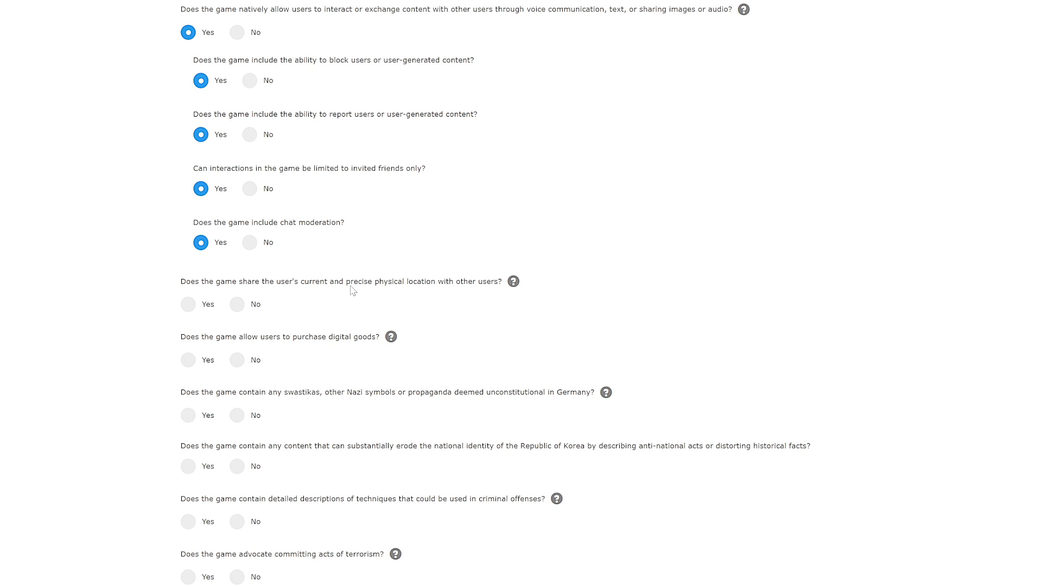
click(239, 307)
click(239, 362)
Step: Answer No to Nazi symbols, content eroding Korean national identity, and criminal techniques
scroll(244, 382, down, 1)
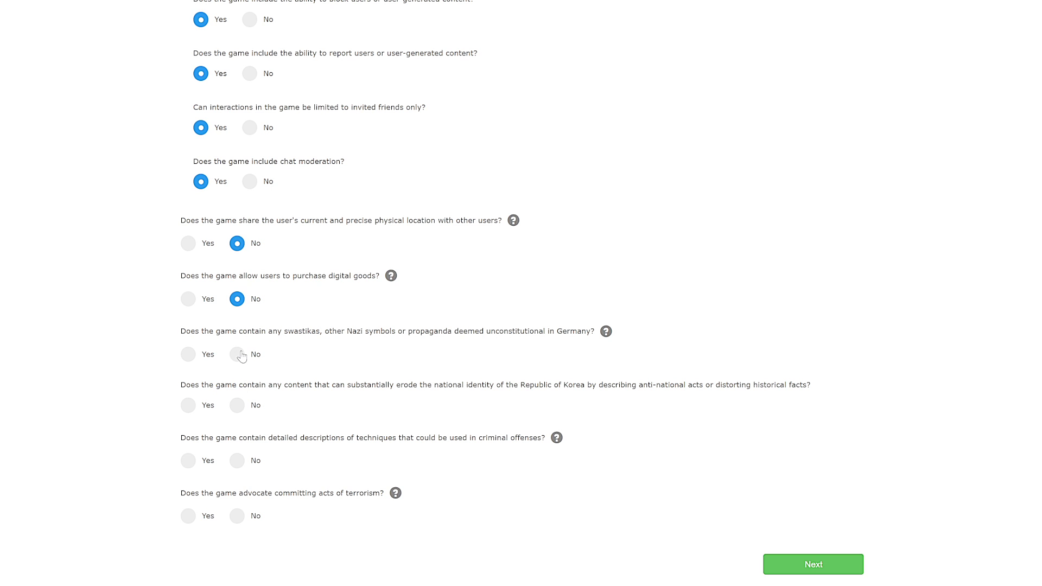
click(241, 356)
click(241, 407)
click(245, 462)
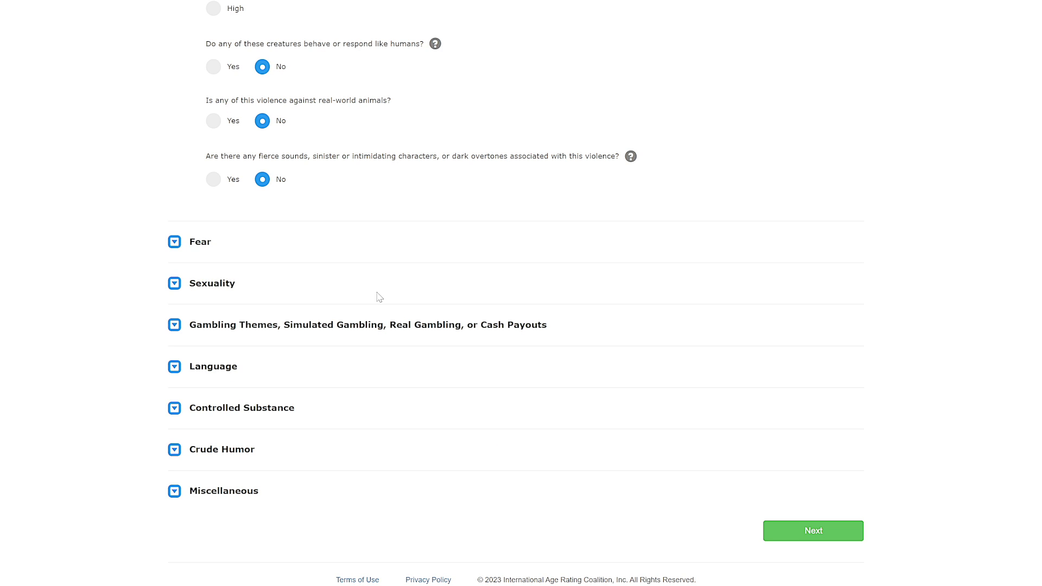
Step: Submit the answers and review the ratings table: ESRB Teen, PEGI 7, USK 12, Generic 7+
click(783, 531)
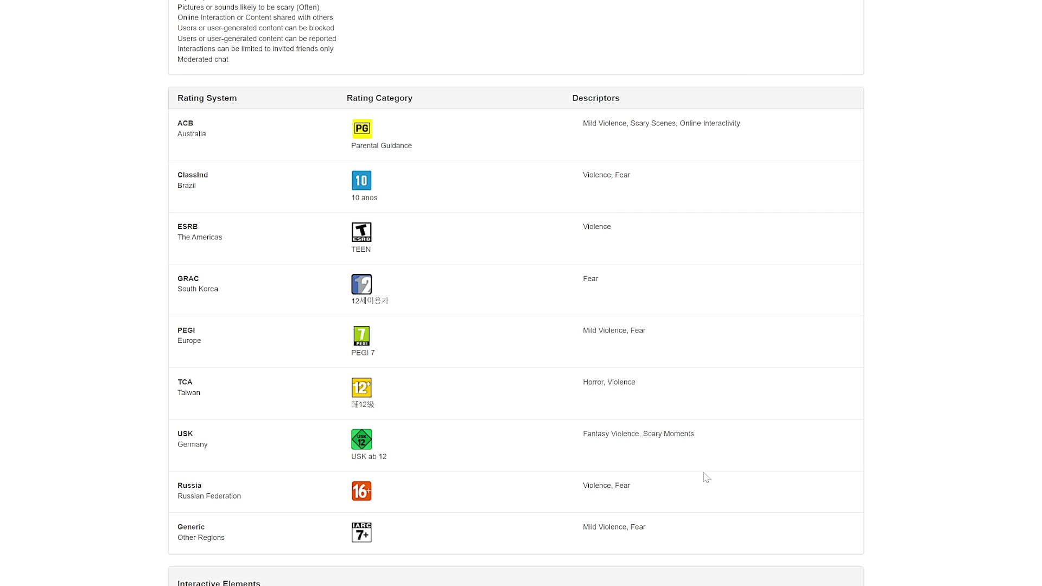
scroll(658, 433, down, 1)
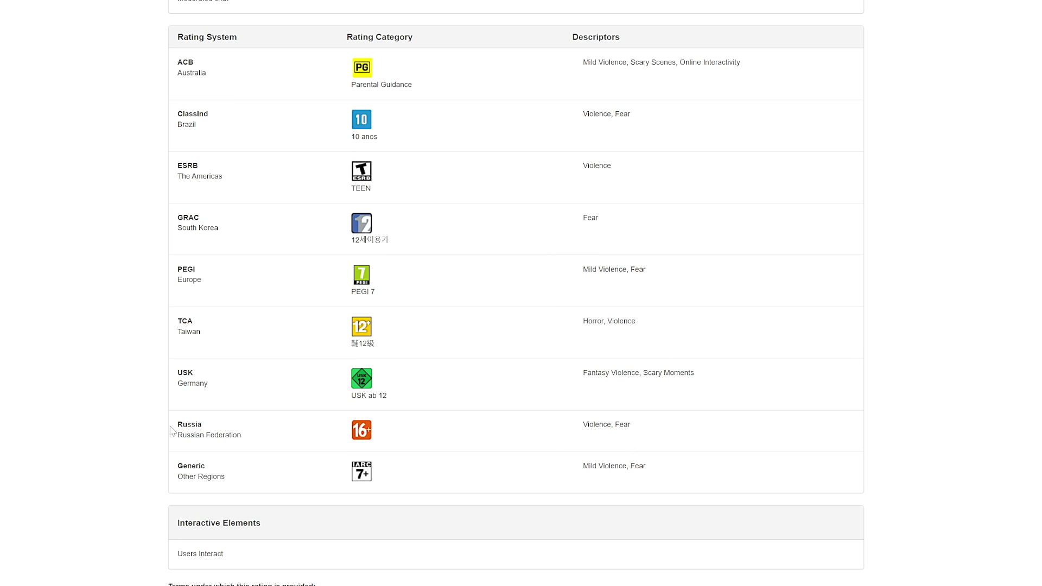
drag(173, 425, 685, 424)
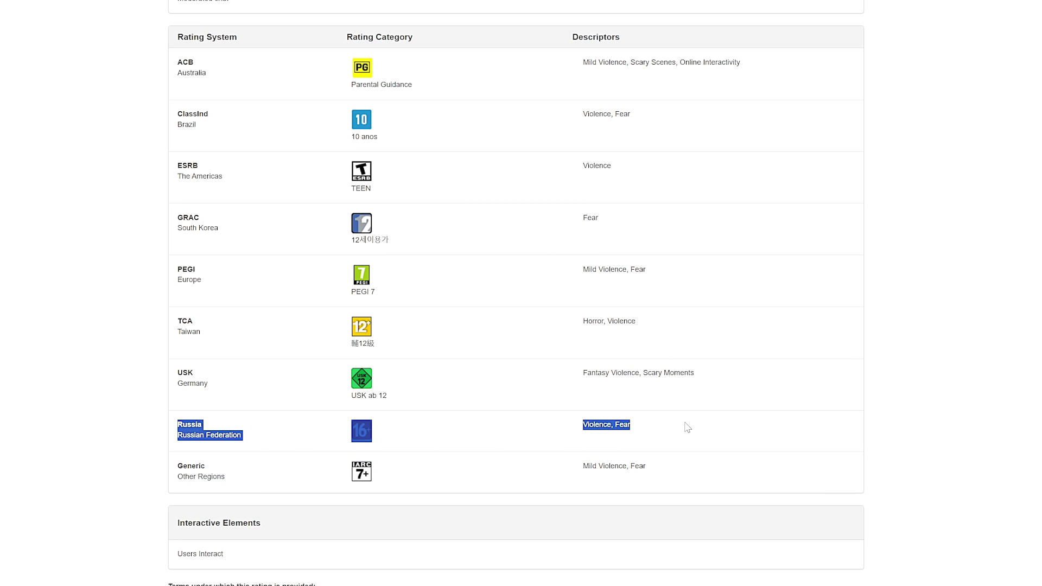
click(697, 429)
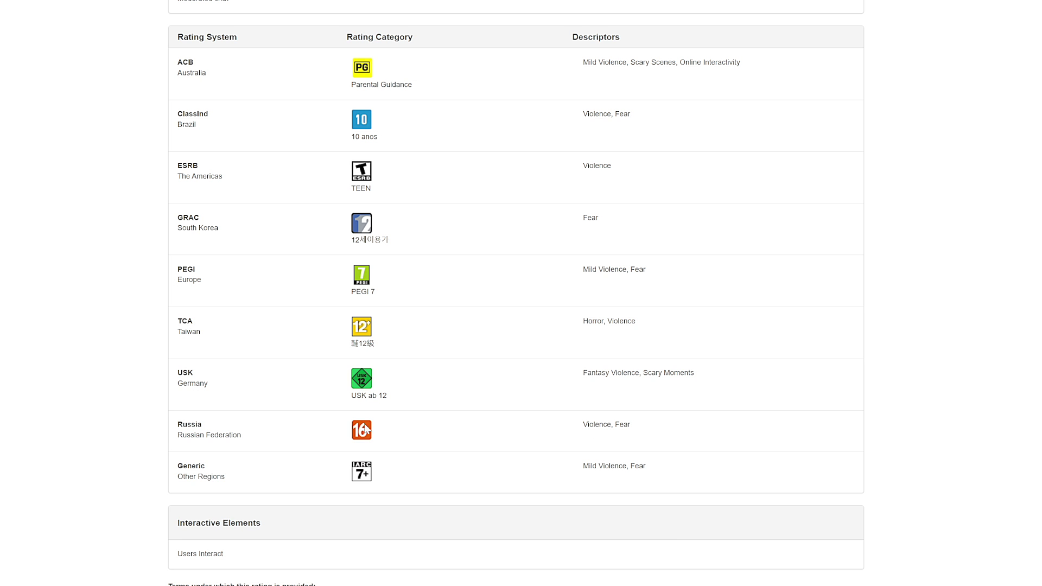
scroll(380, 326, down, 4)
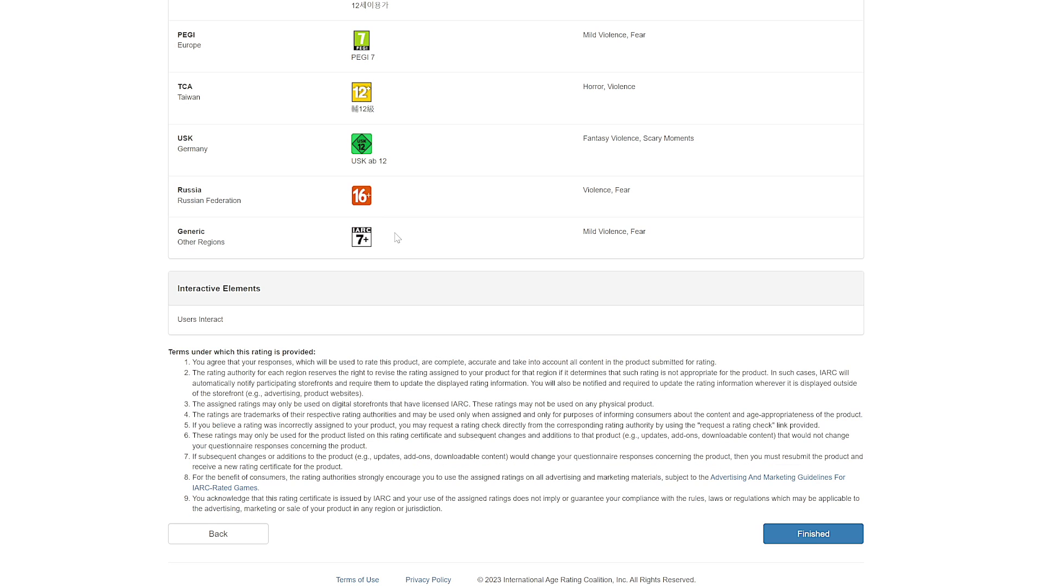
scroll(398, 237, up, 5)
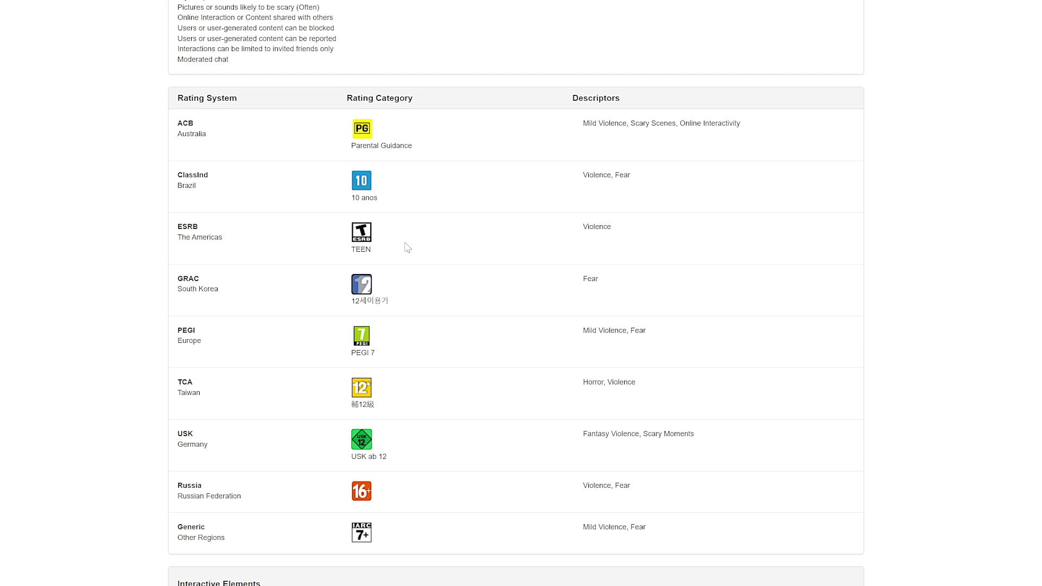